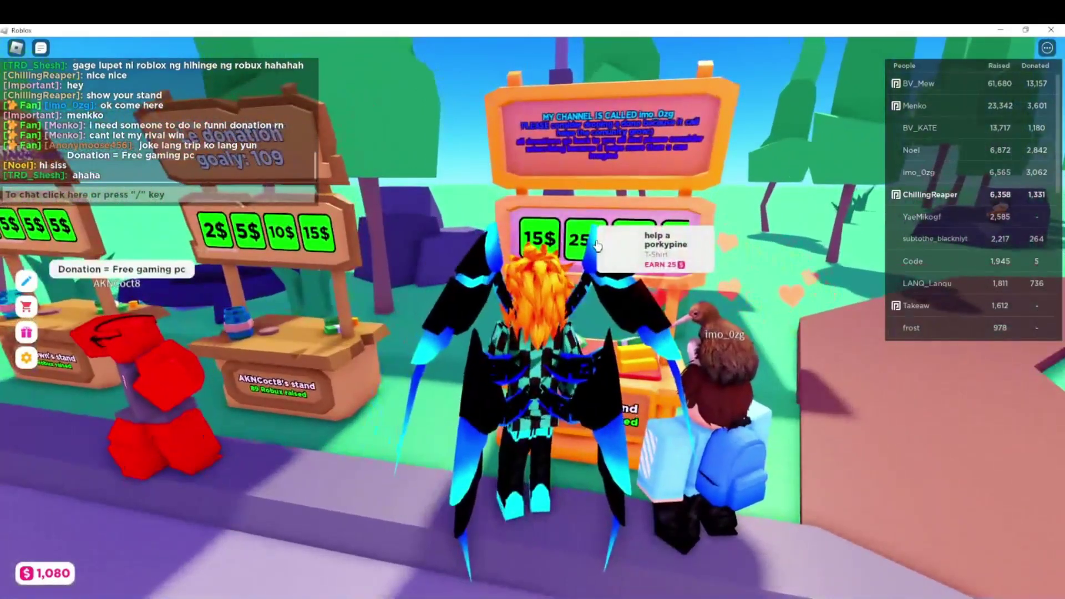
Buy the 'help a porkypine' shirt from the stand for 25 Robux.
click(594, 244)
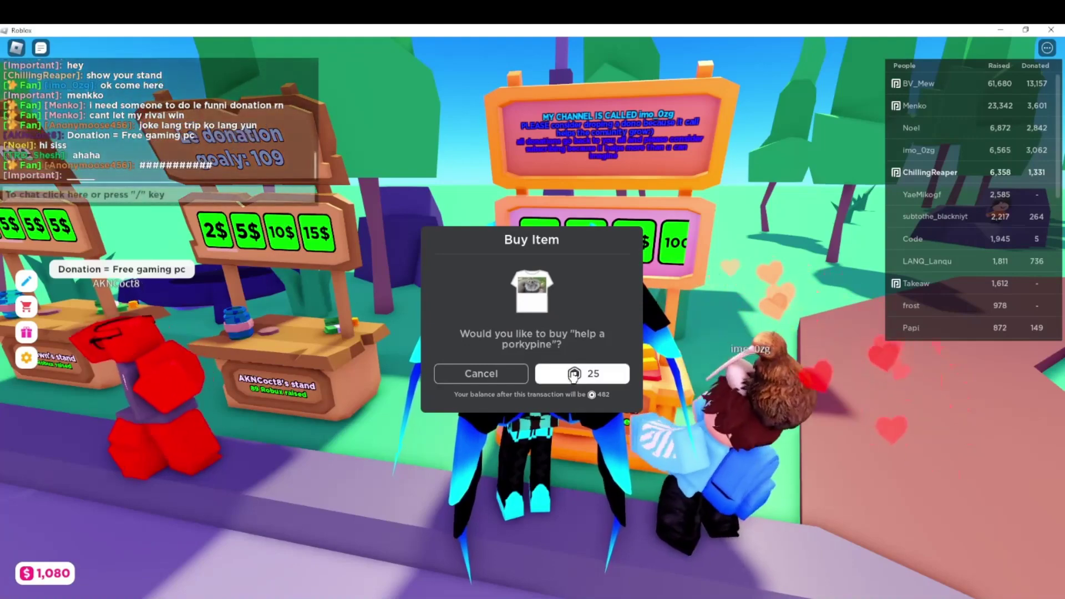
click(575, 374)
click(573, 358)
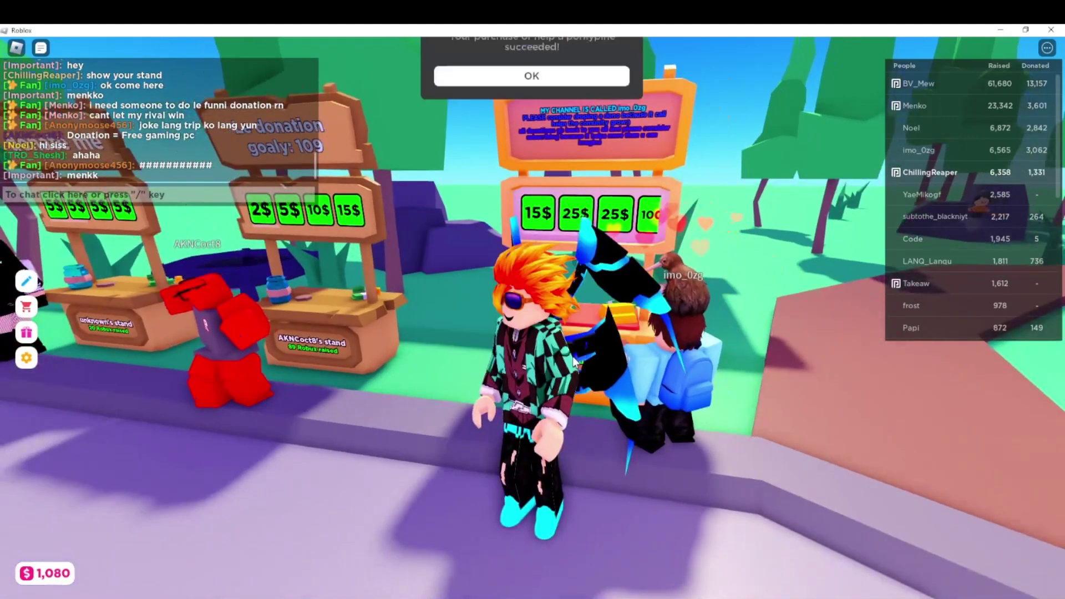
Reply 'yeah ur welcome' in the game chat, then walk the avatar forward and back.
click(86, 195)
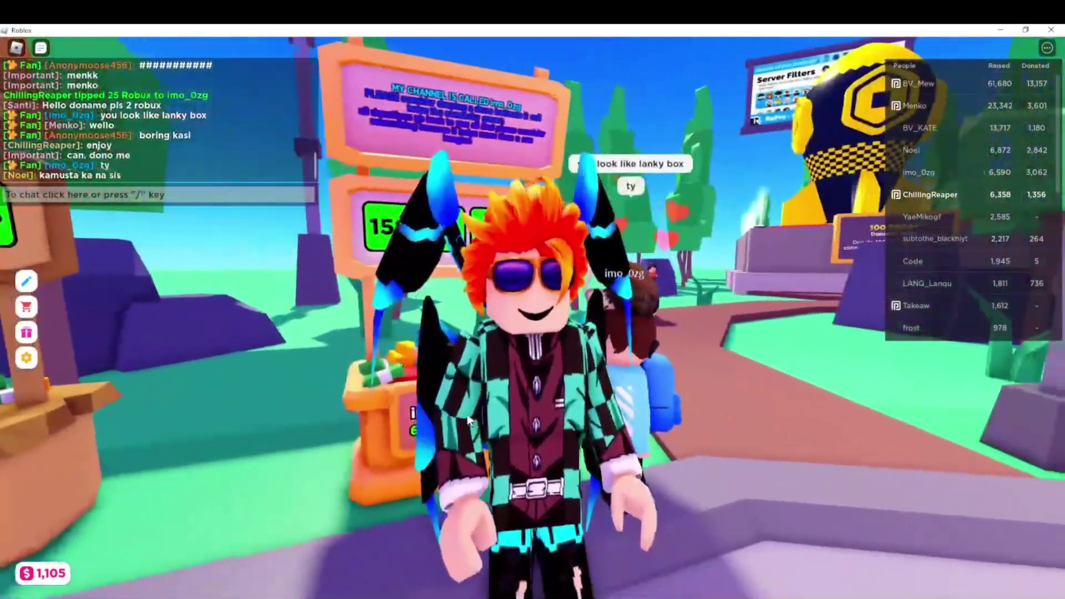
key(slash)
text(ye)
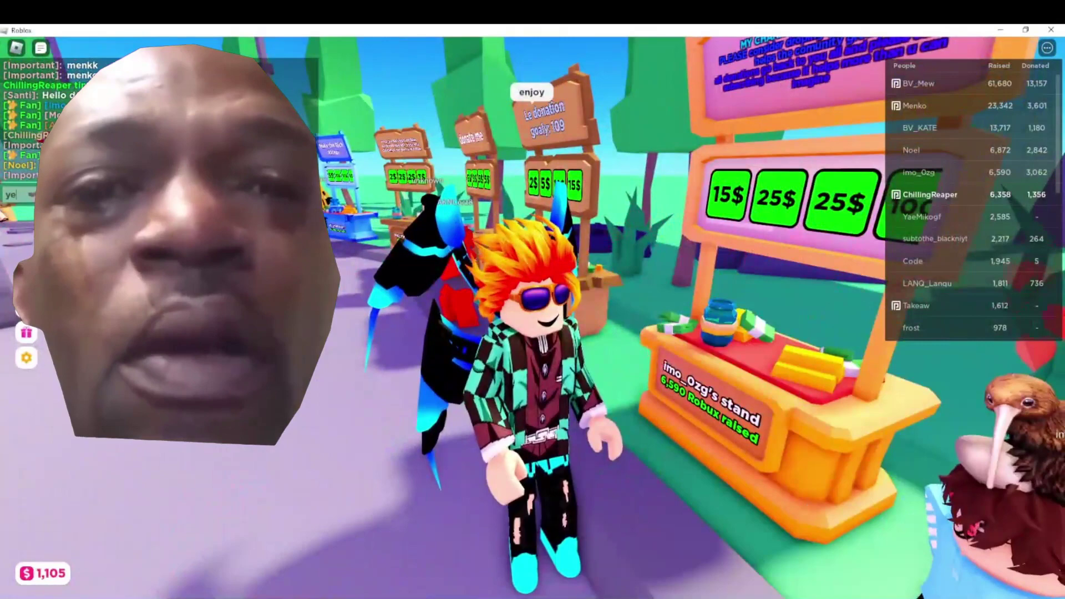
text(ah ur)
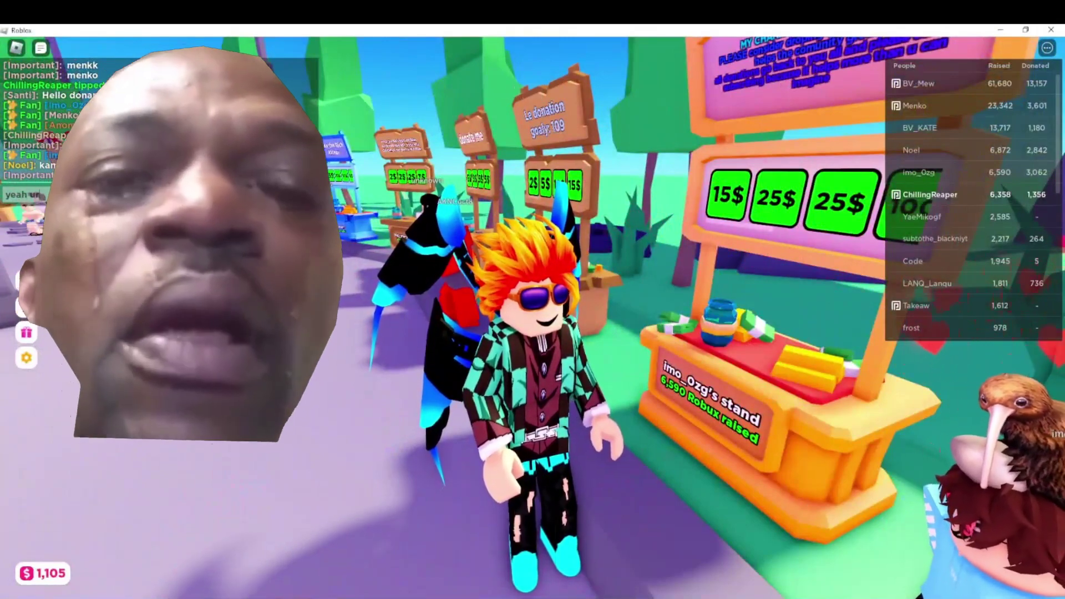
text( welcome)
key(Return)
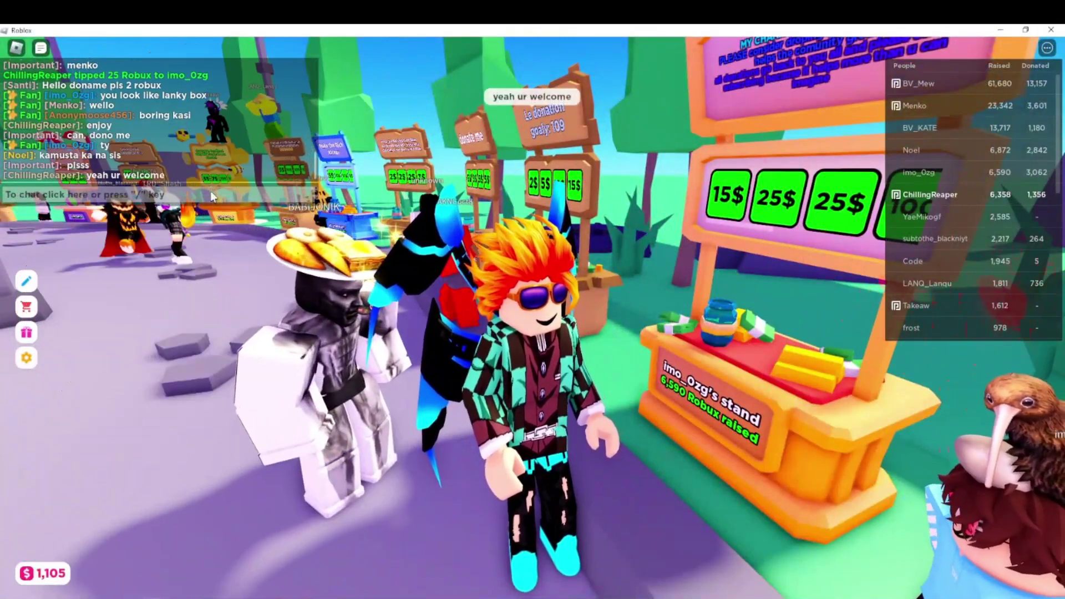
key(w)
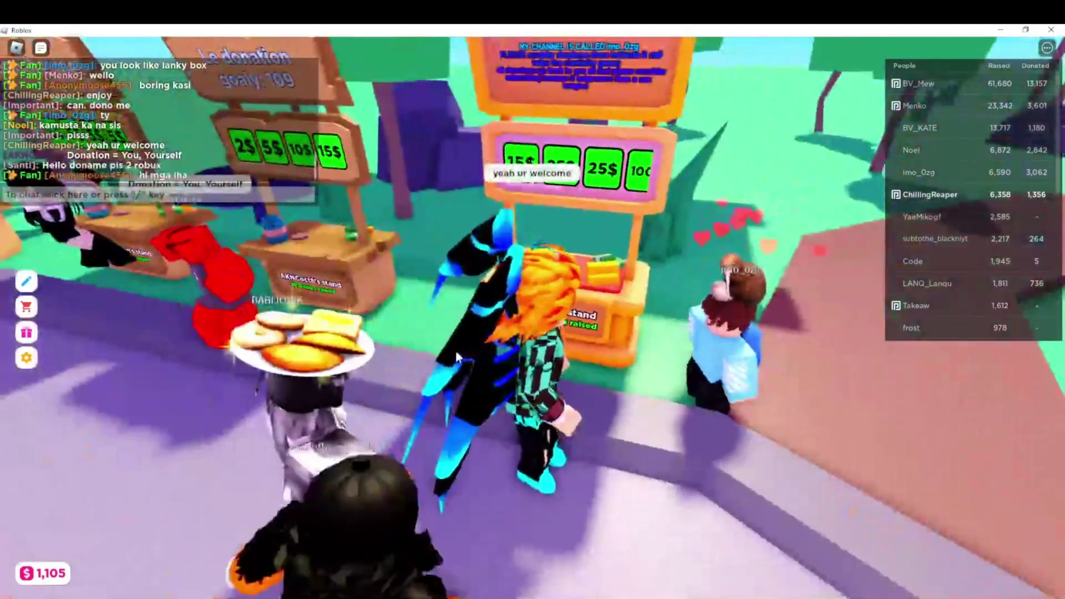
key(s)
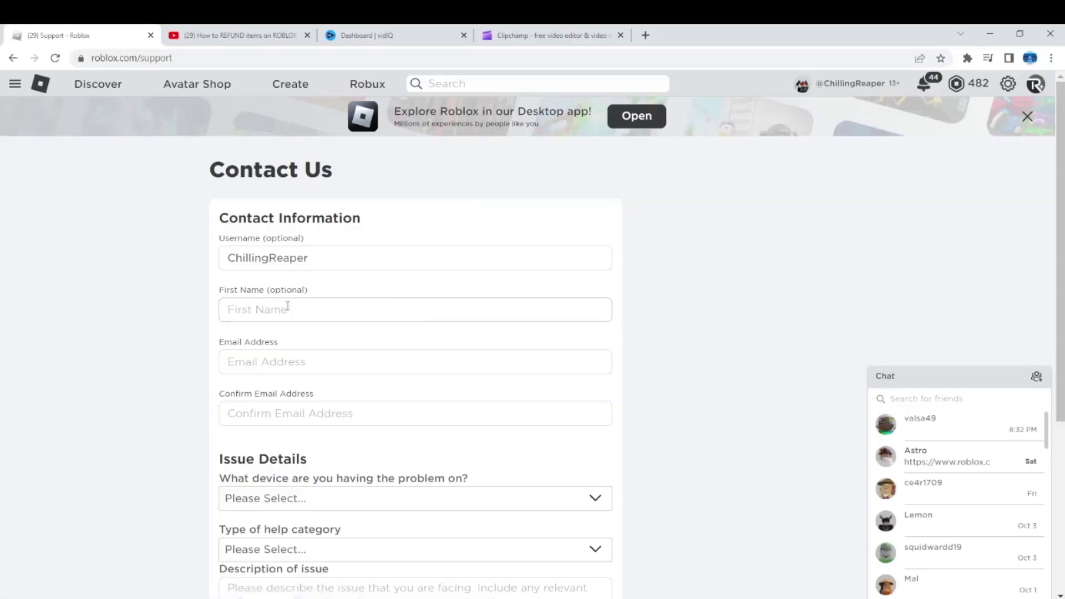
Enter the first name in the Contact Information section of the support form.
text(deez nuts)
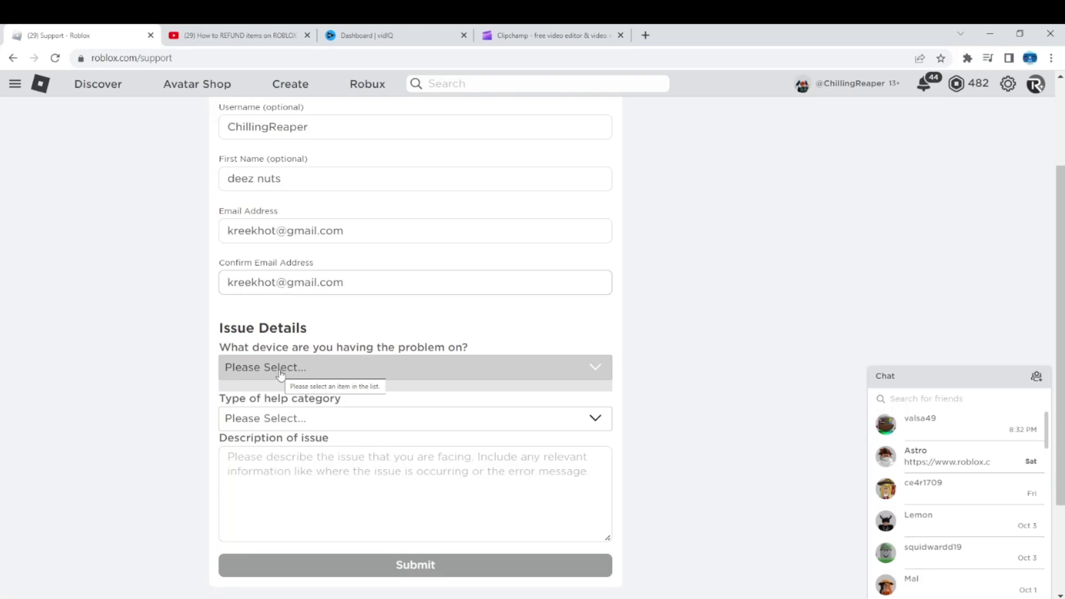
Choose device PC, help category Purchases Using Robux, and sub-category In-Experience Item.
click(280, 373)
click(281, 383)
click(304, 420)
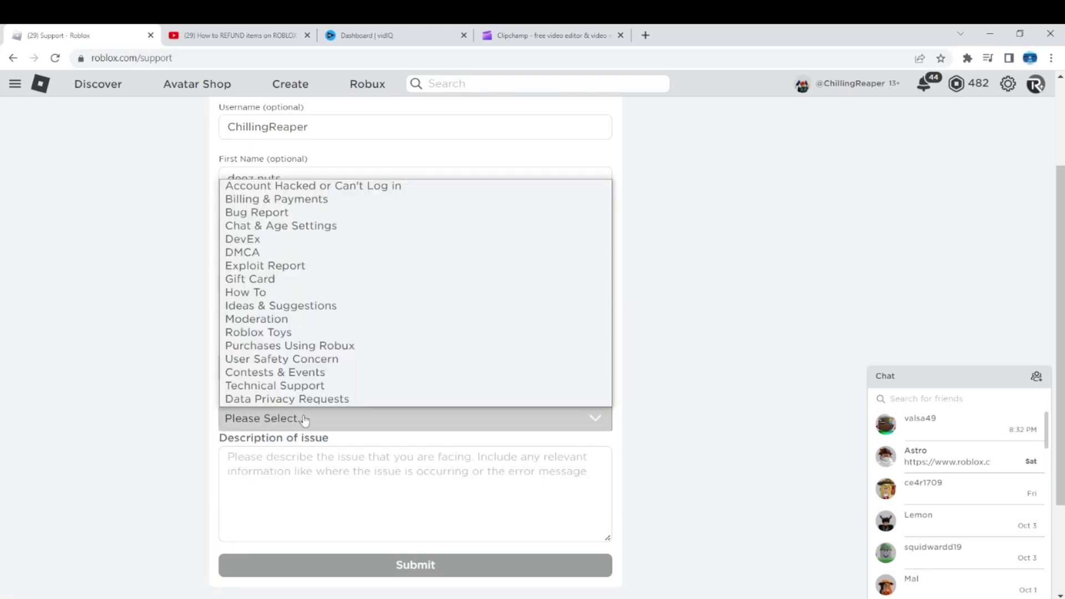
click(295, 350)
click(309, 447)
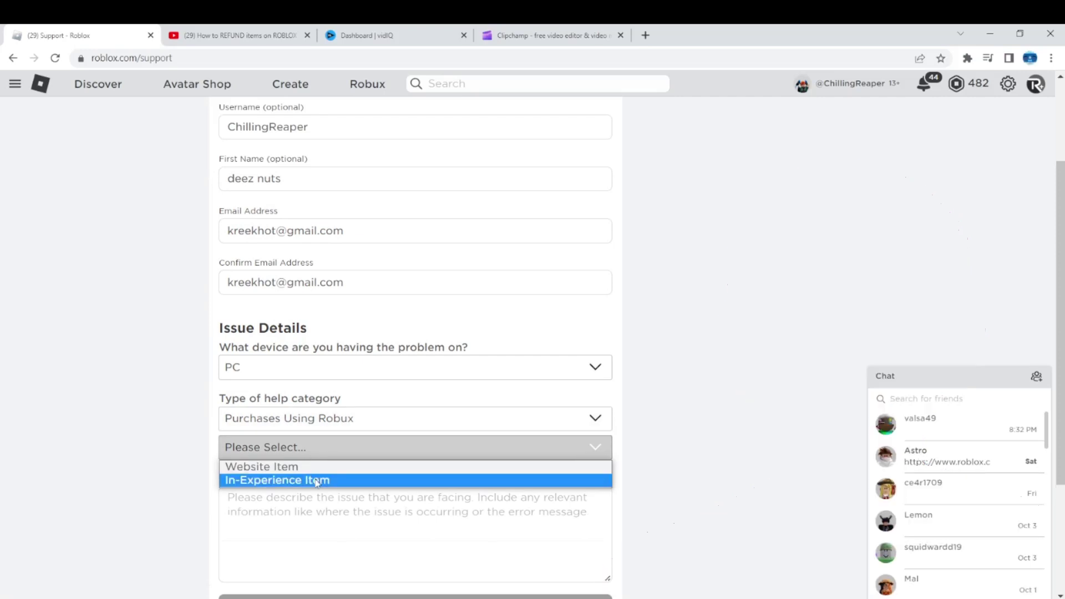
click(317, 482)
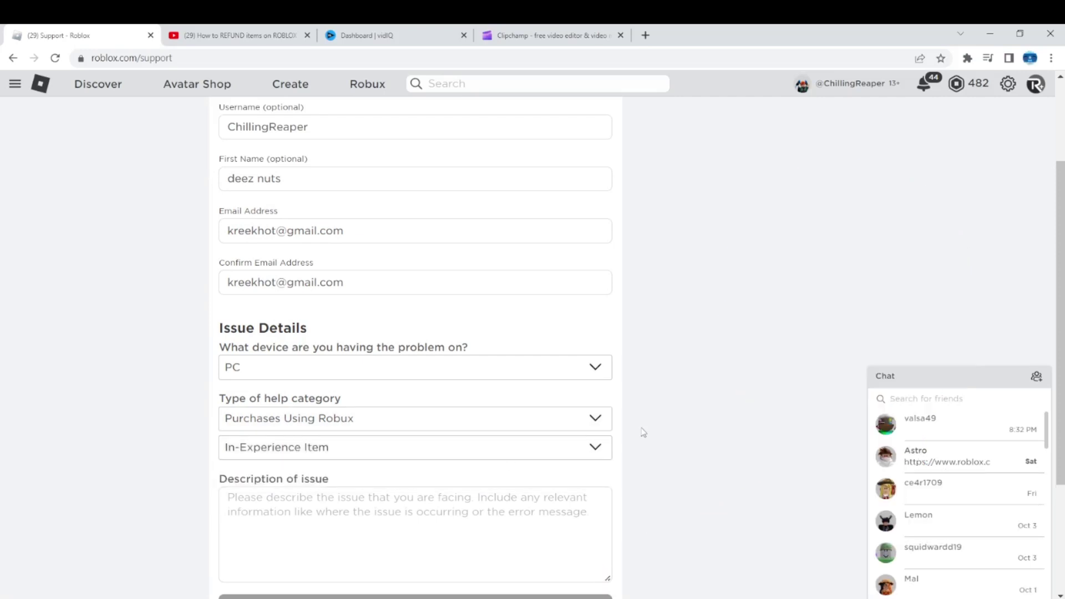
scroll(658, 405, up, 2)
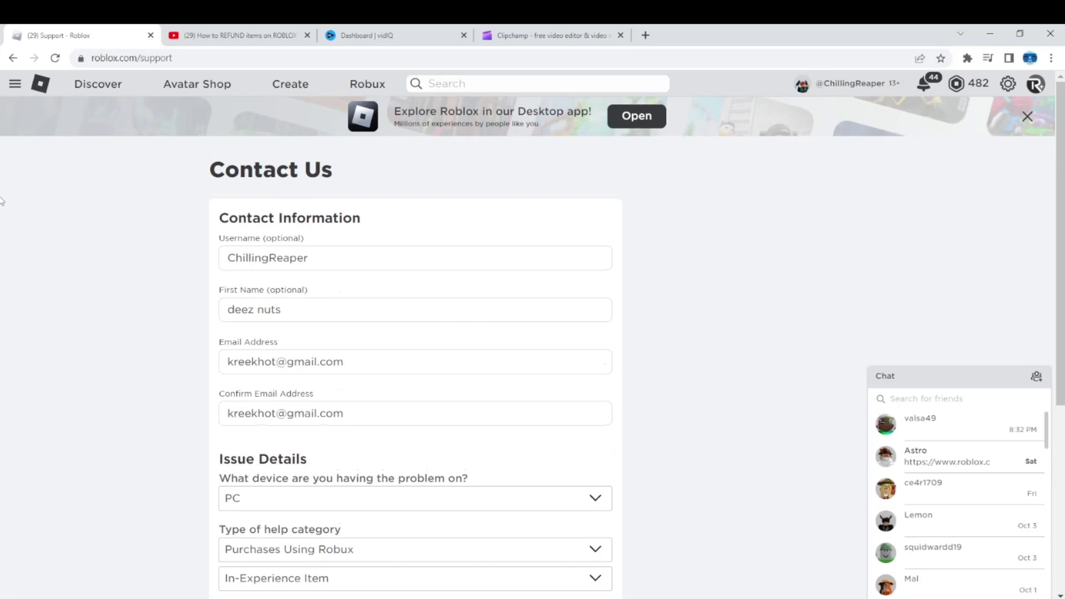
scroll(133, 184, down, 1)
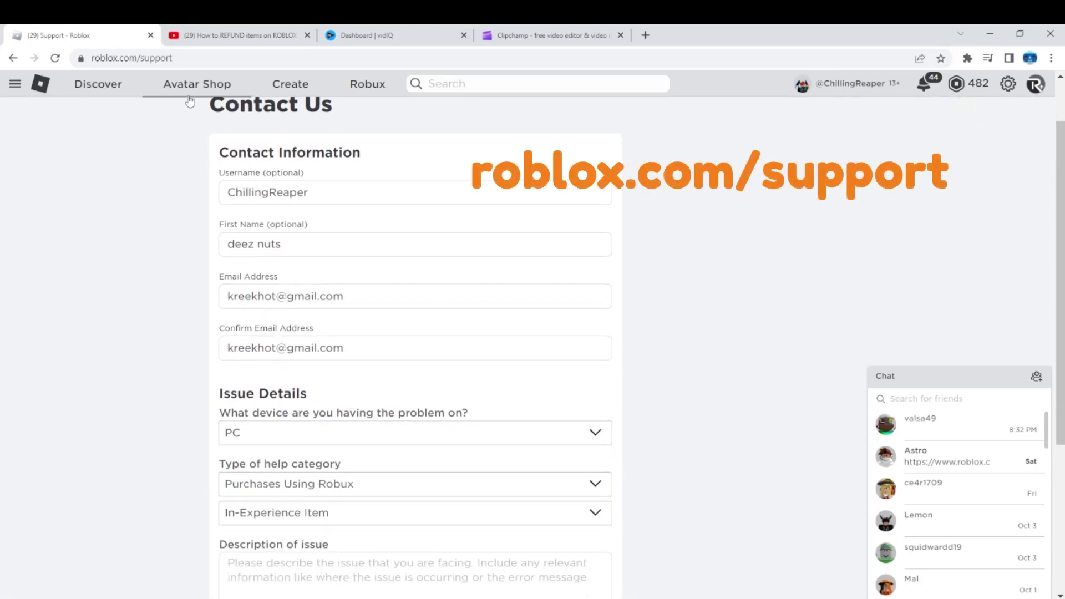
scroll(189, 164, up, 1)
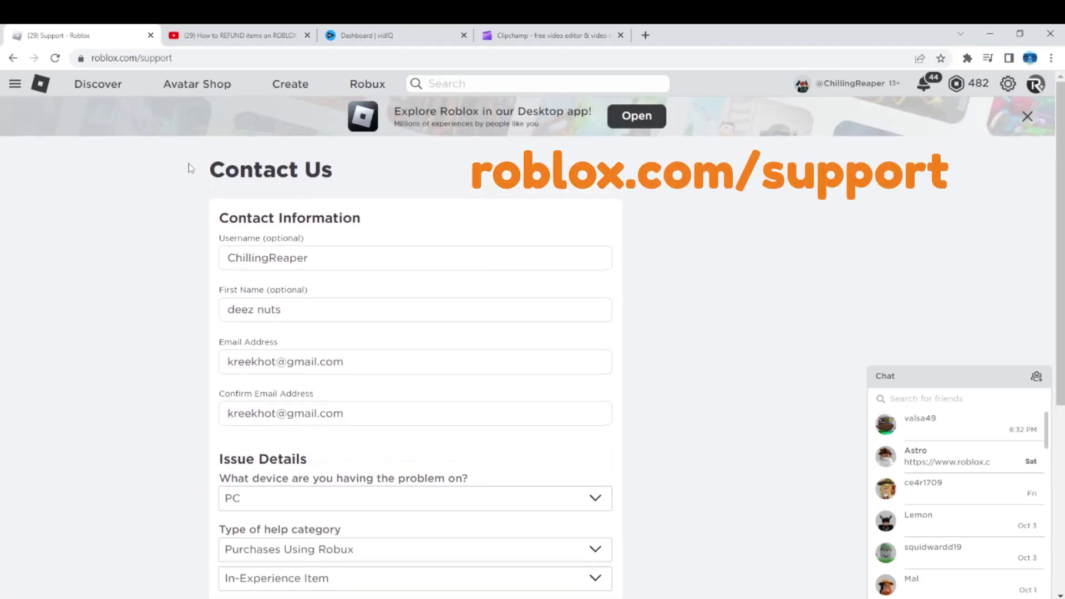
scroll(327, 182, down, 1)
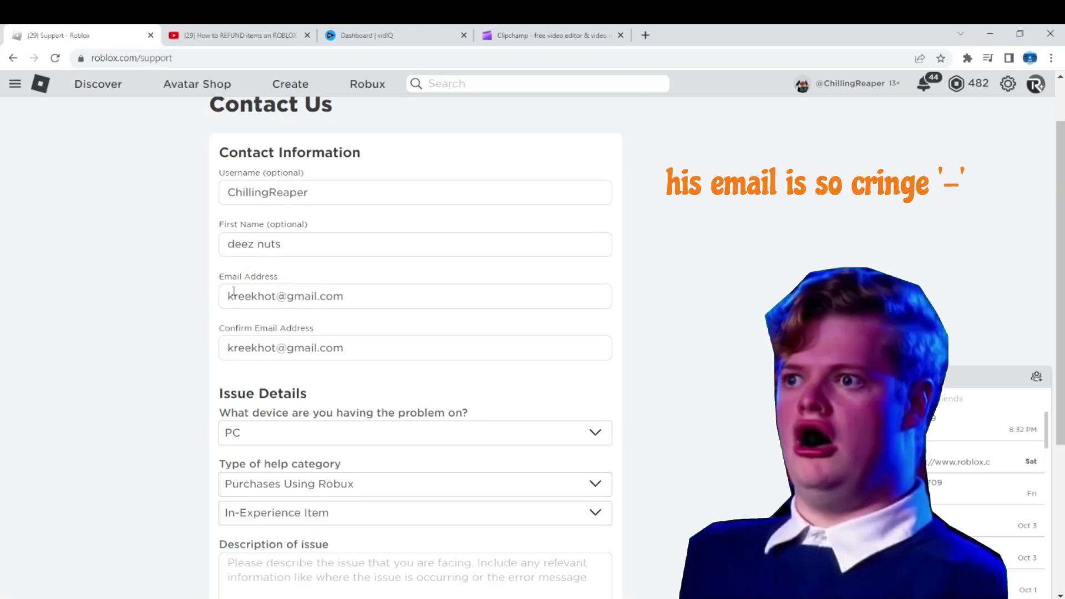
scroll(218, 349, down, 3)
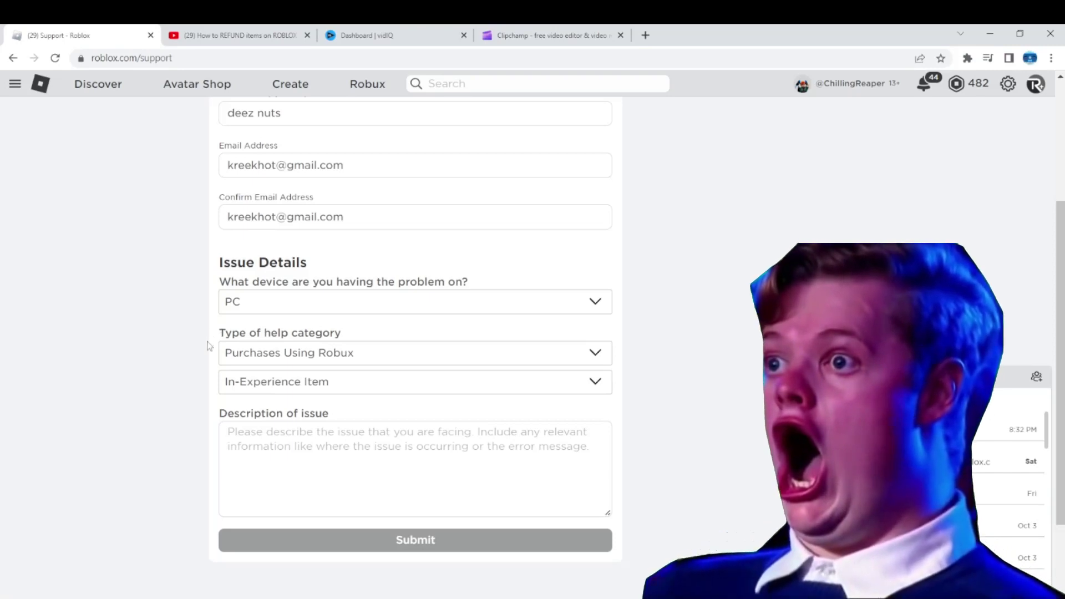
scroll(210, 342, down, 1)
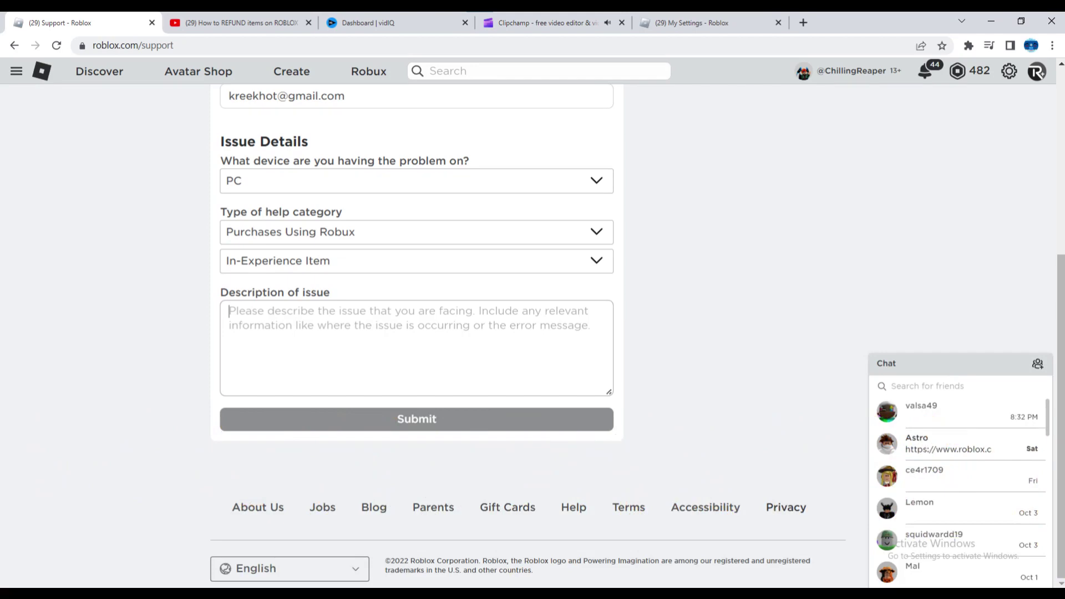
Start the description with 'Dear Roblox,' saying a bought gamepass was utterly disappointing.
scroll(353, 397, up, 1)
text(Dear )
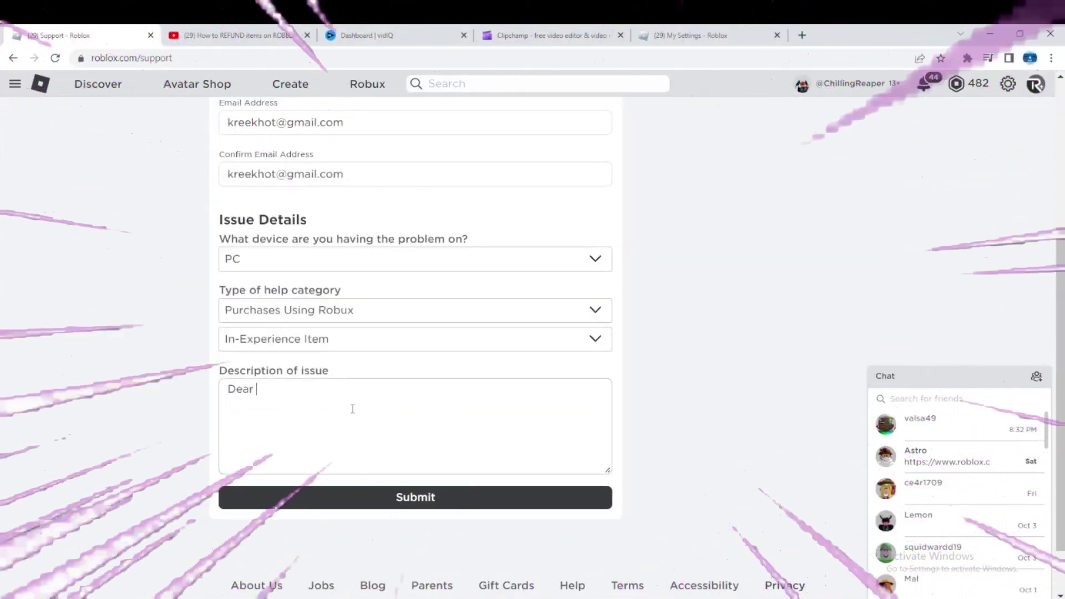
text(Roblox, i )
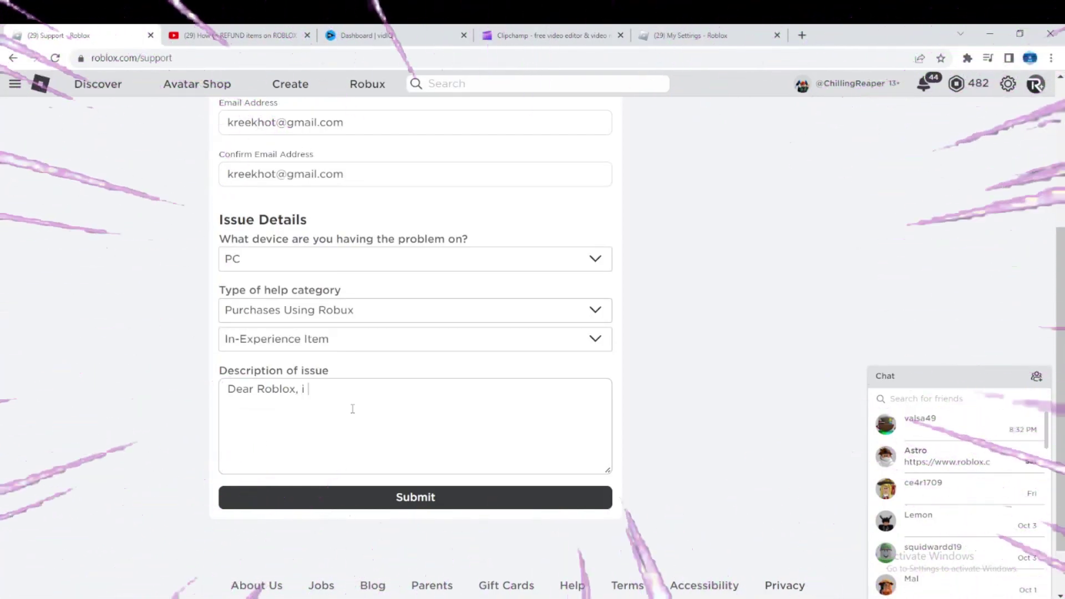
text(recently bought a )
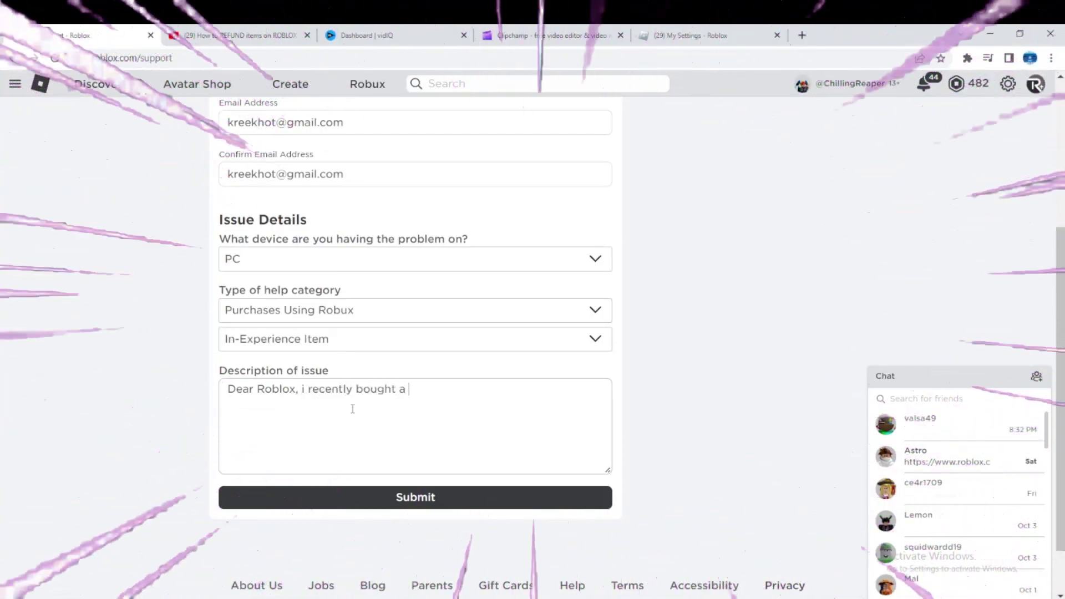
text(gamepass from imo)
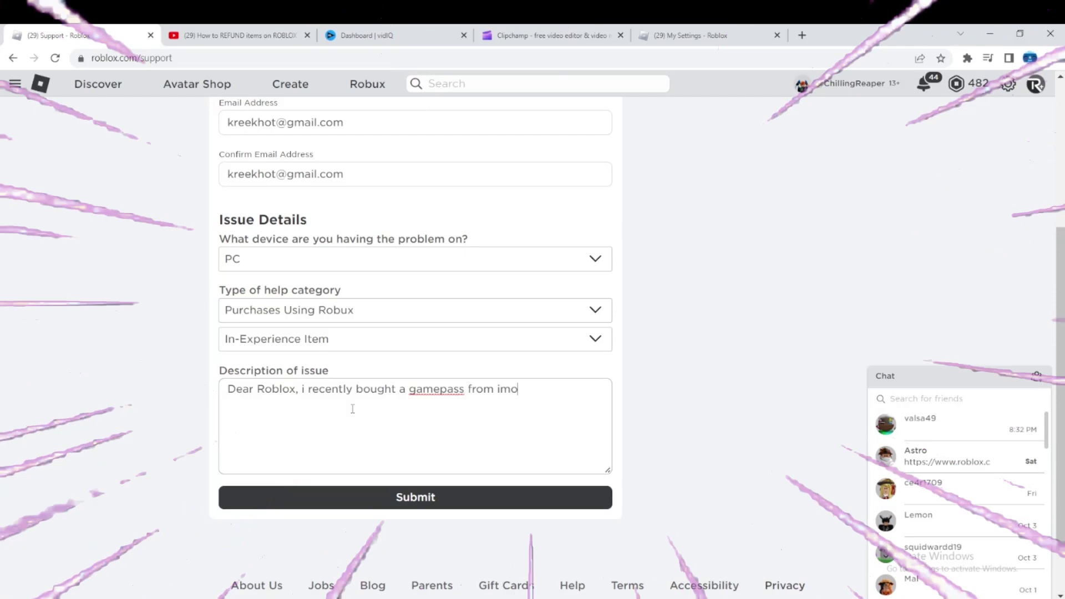
text(_0zg)
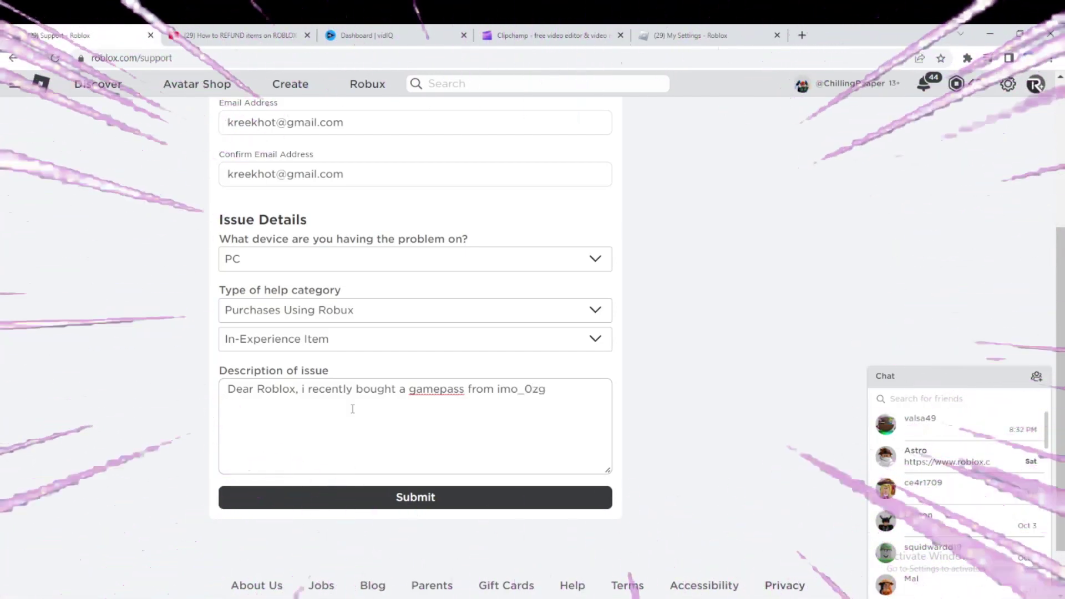
text( and i )
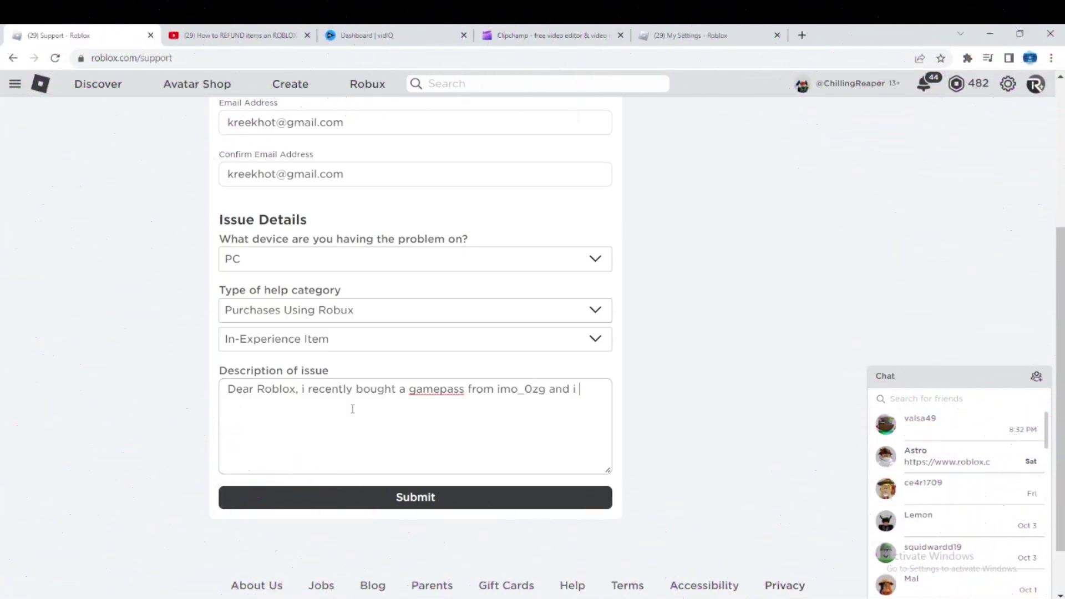
text(was utterly disapp)
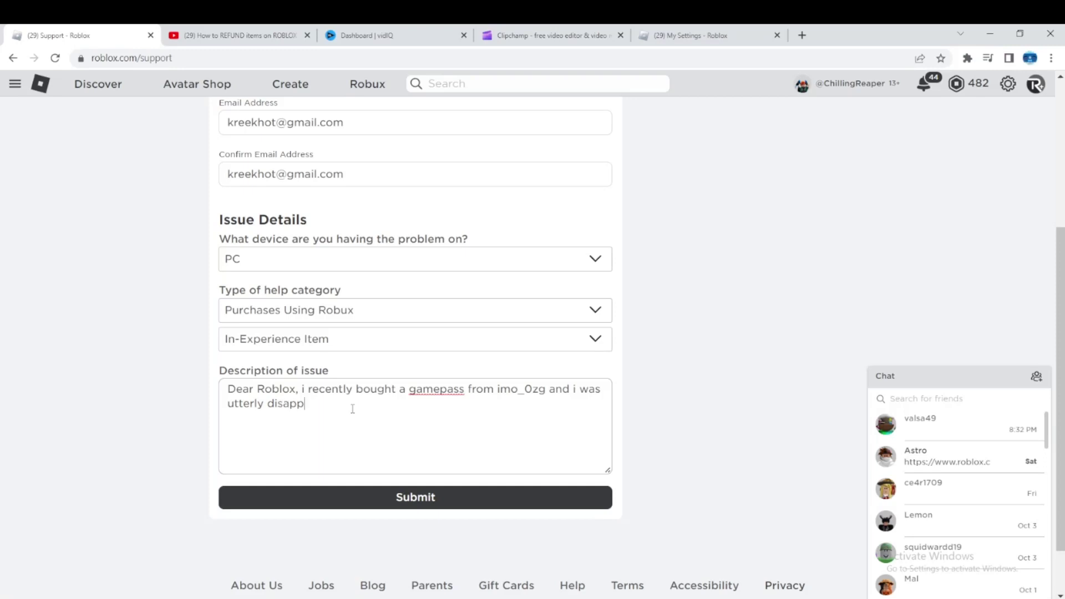
text(ointed because i8 )
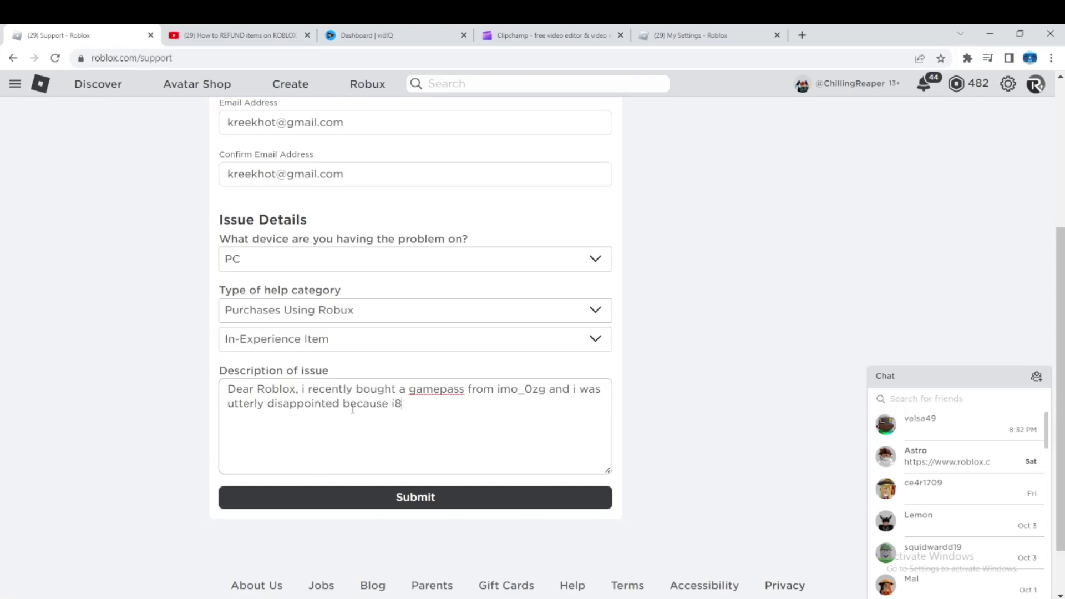
key(BackSpace)
key(BackSpace)
text(t didn't even work)
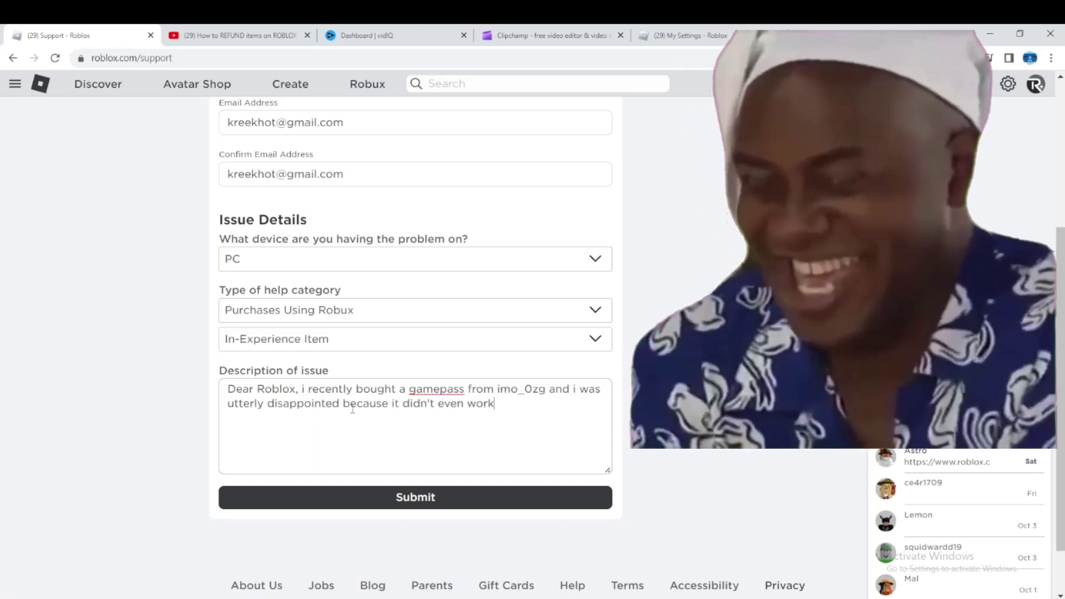
text( in his game.)
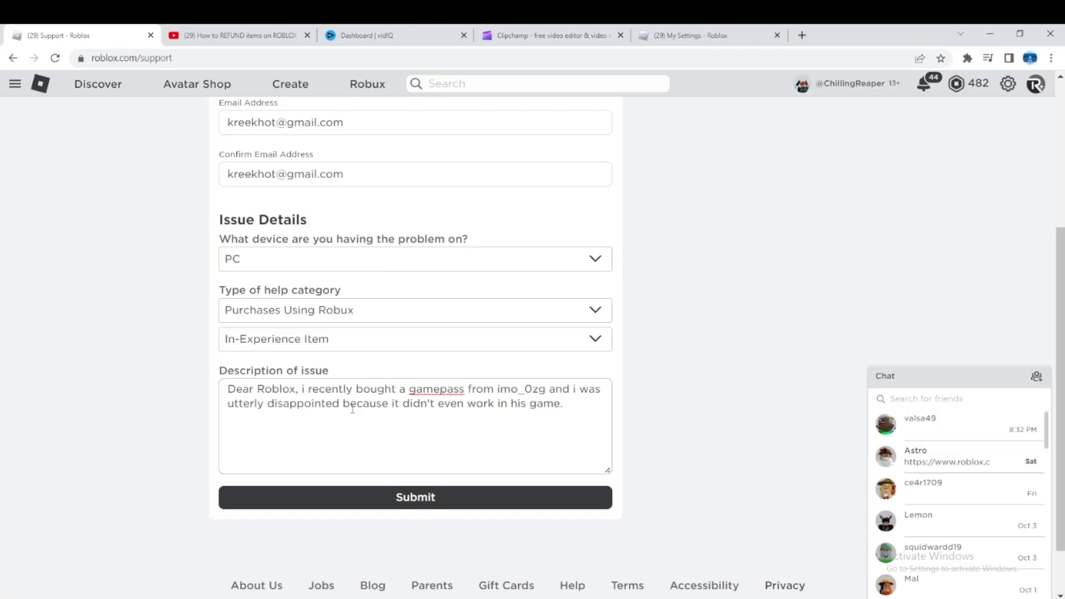
text( The porp)
text(upine was supposed)
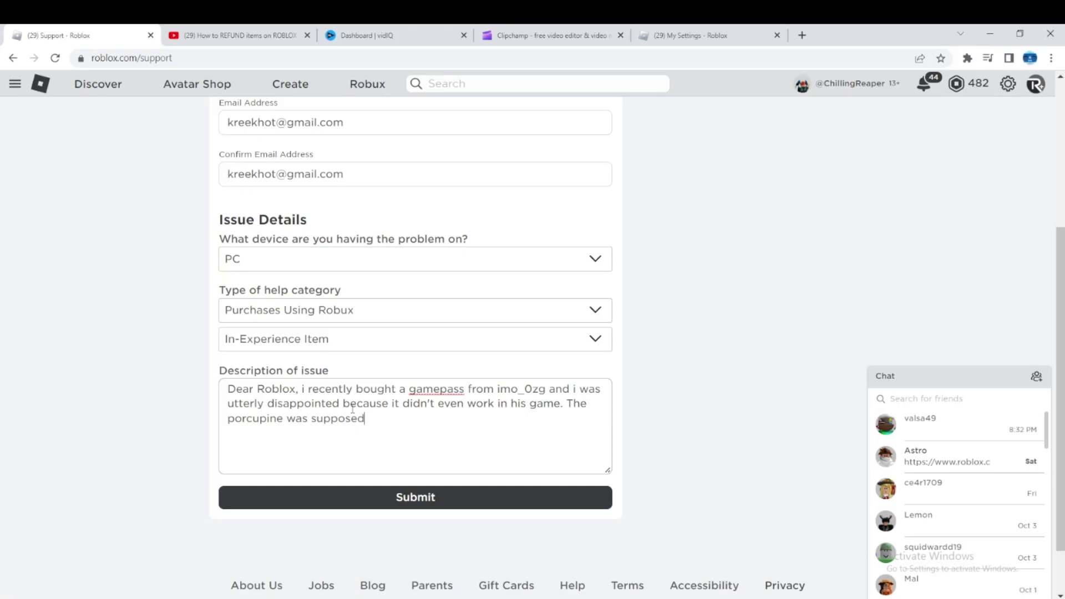
text( to be saved but noth)
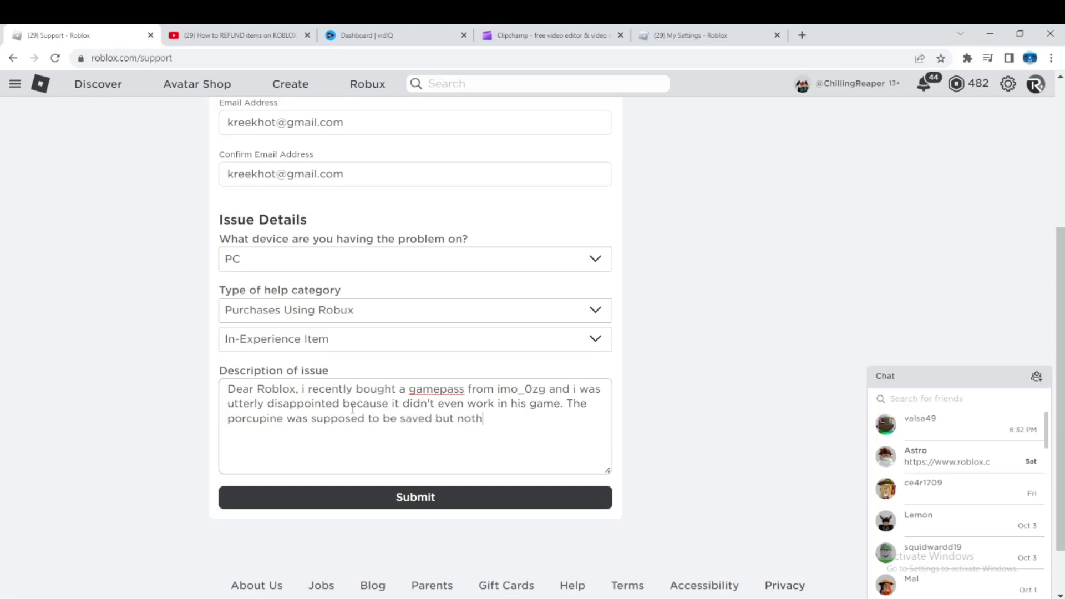
text(ing changed. )
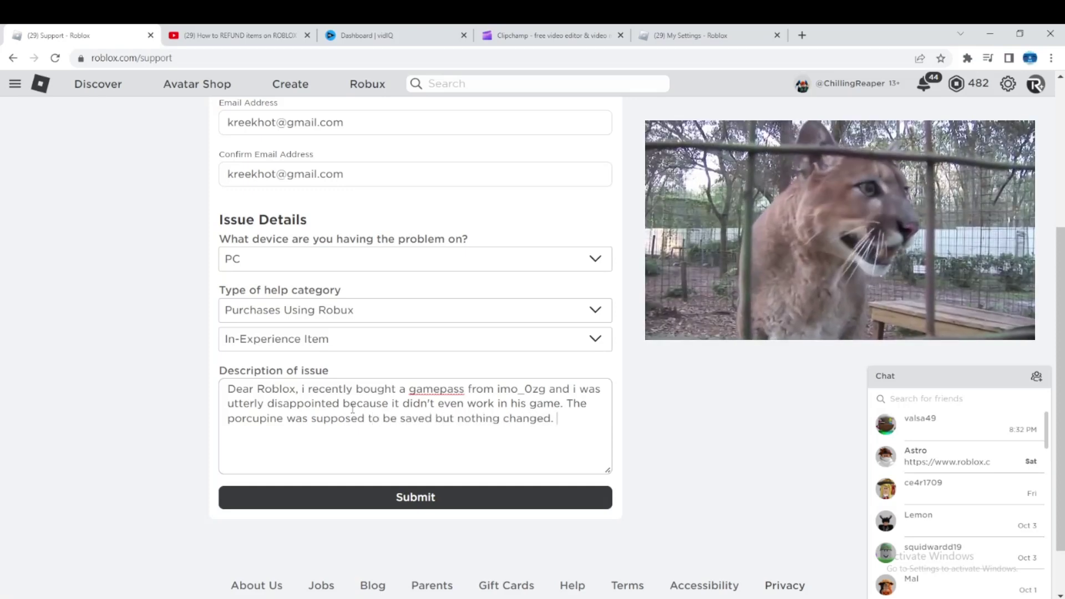
text(This mistake has)
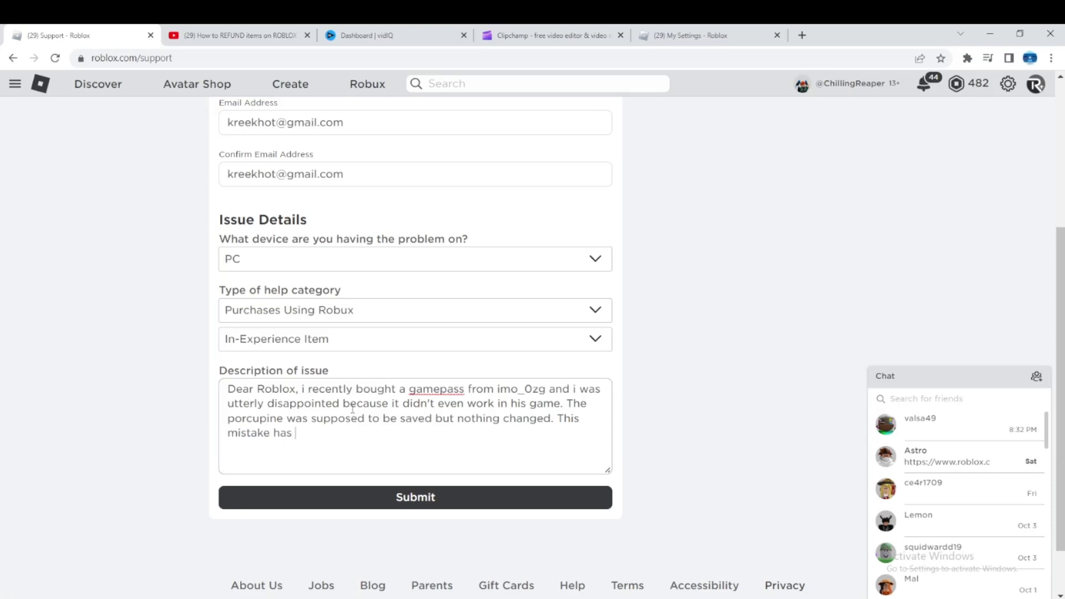
text( led me to losing 25 robu)
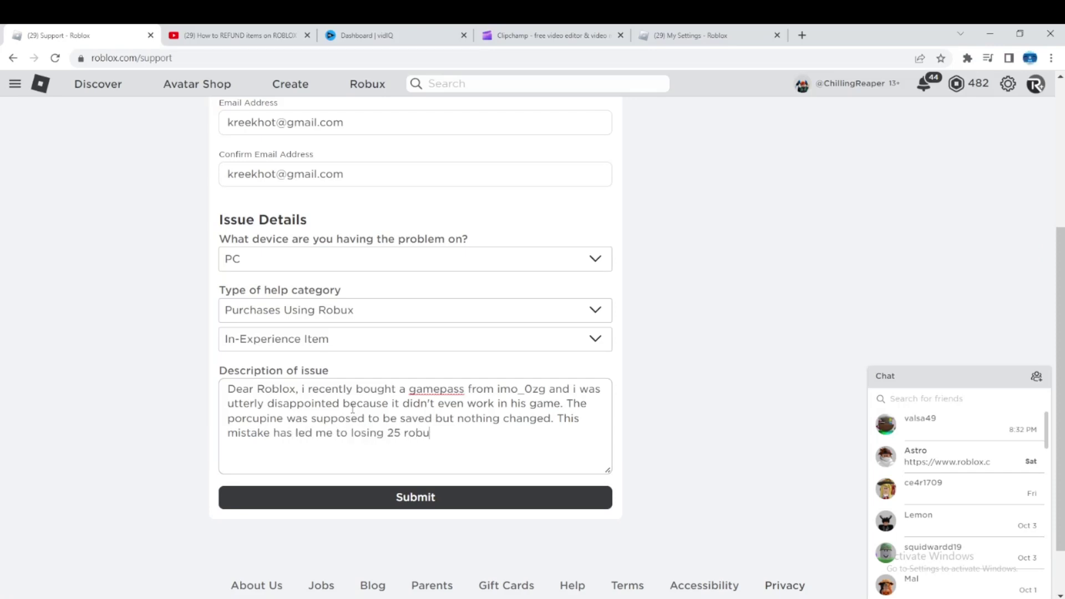
text(x that my parent)
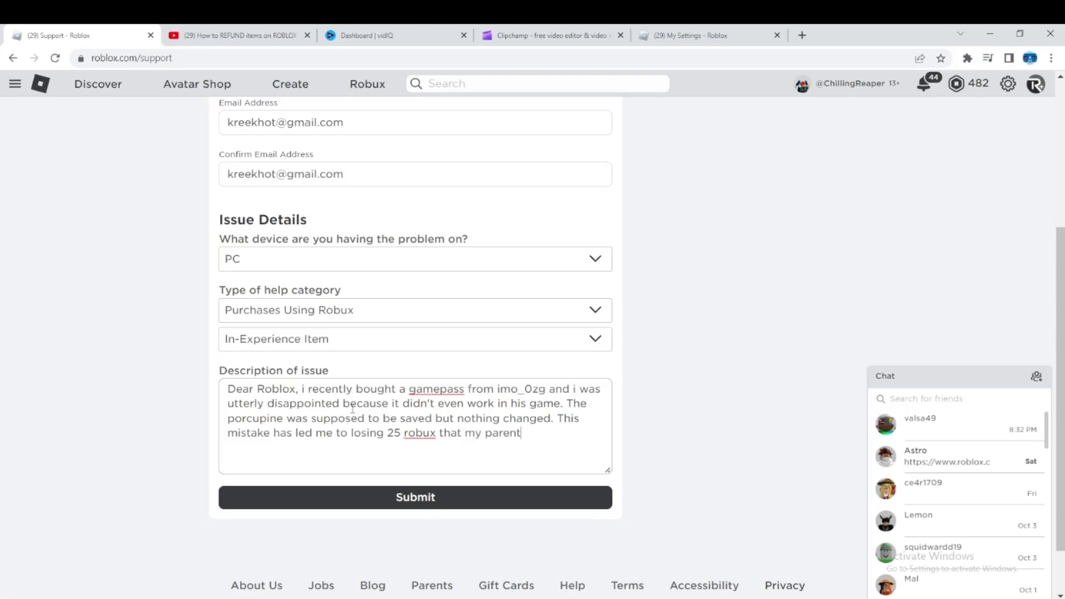
text(s gave me on)
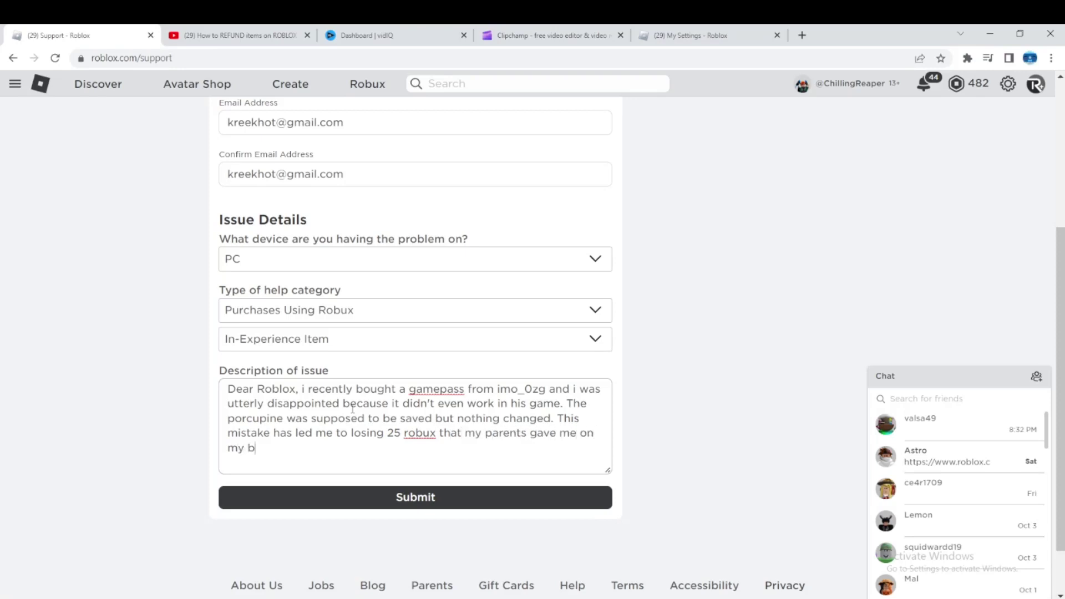
text( my birthday)
text(. My mind is)
text( filled with )
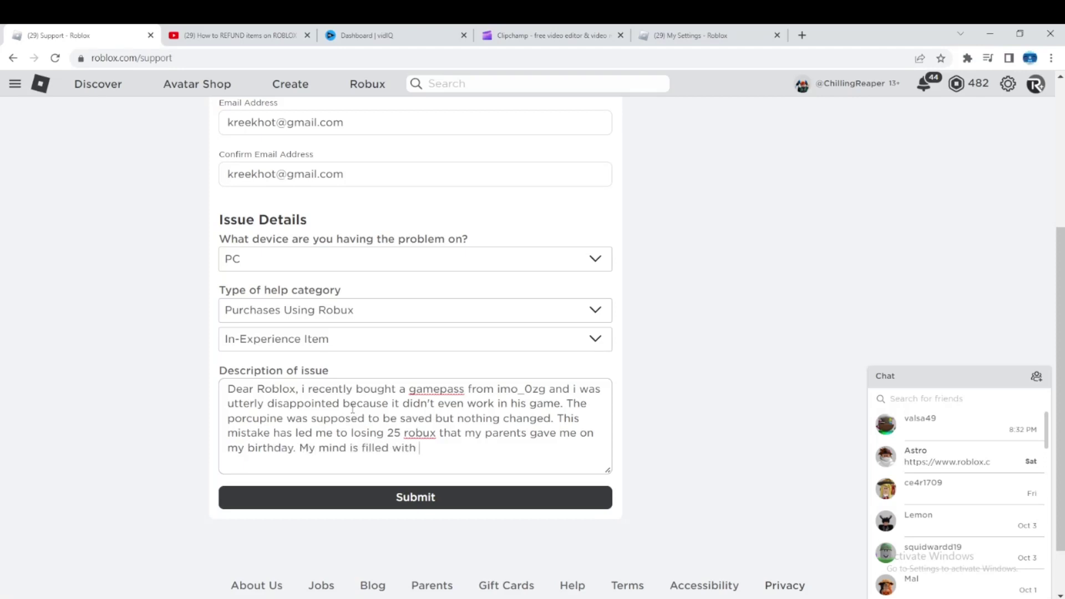
text(regrets and i can't stop crying)
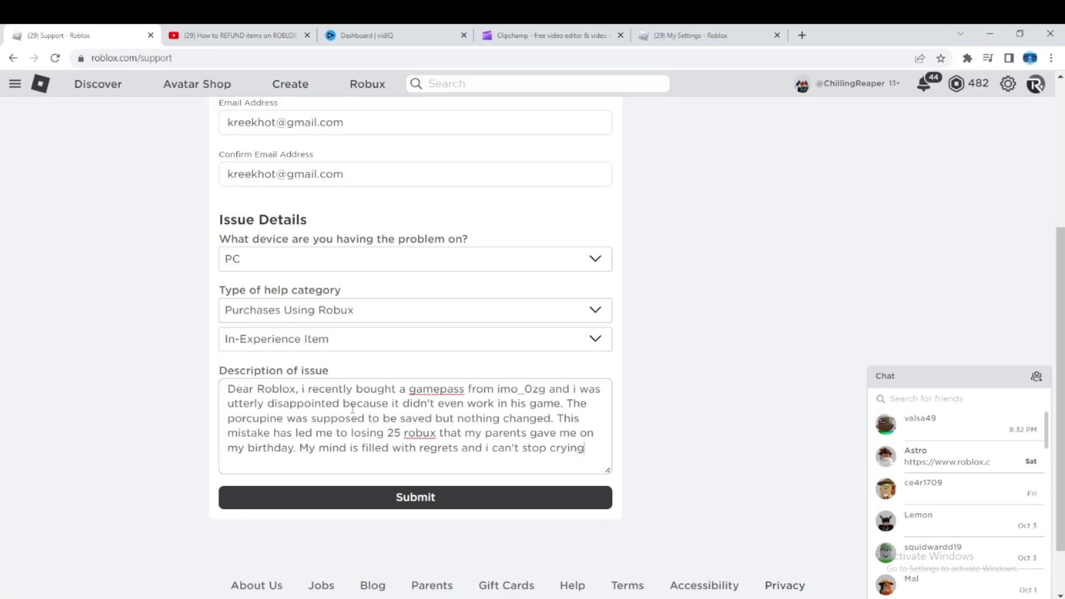
text(. The)
text(re is a pe)
Add the pandemic and family-savings context and close with 'for helping me in advance. :D'.
key(BackSpace)
text(andemic)
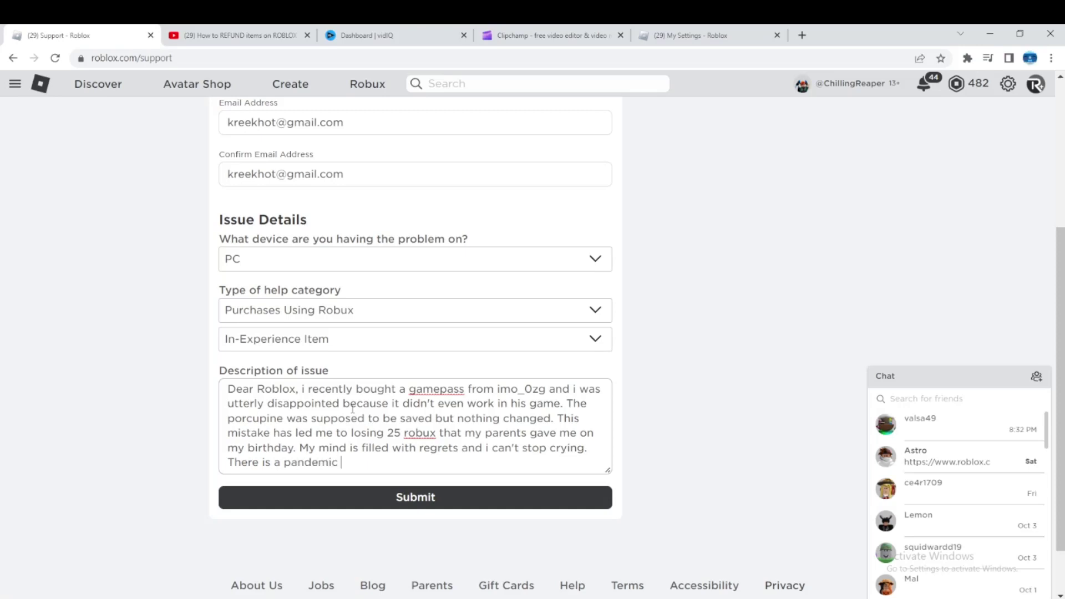
text( and my family needs to save a lo)
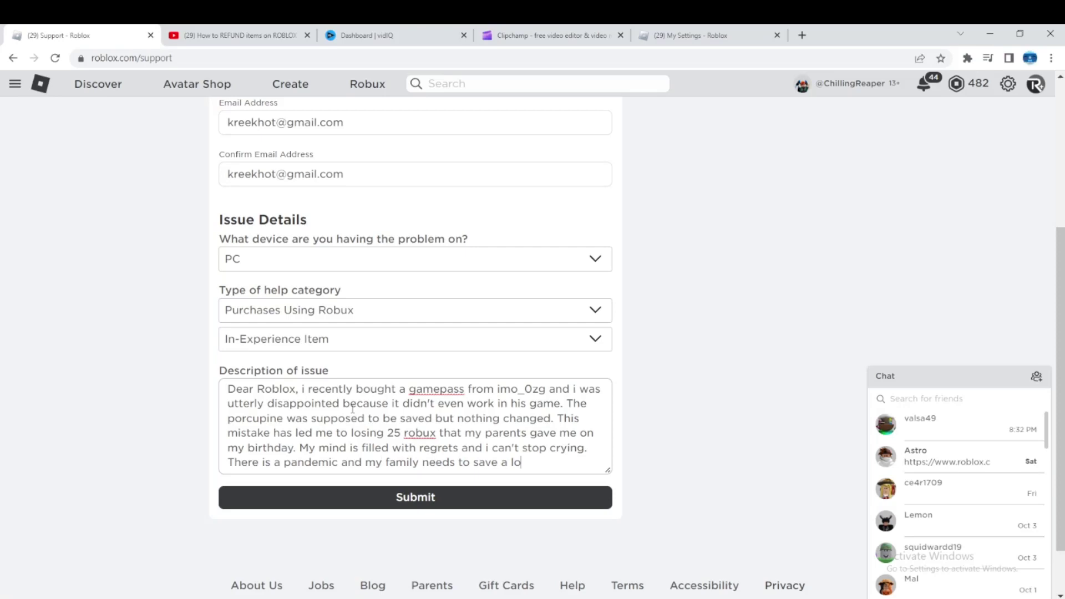
text(t of money since there aren't much customers.)
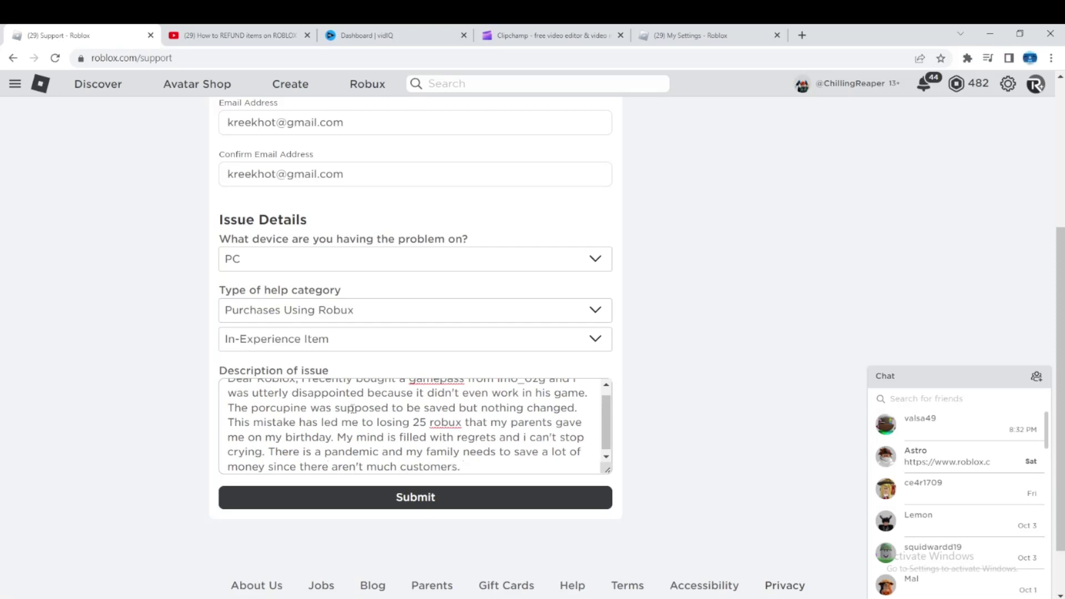
text( I'd be very happy to revert)
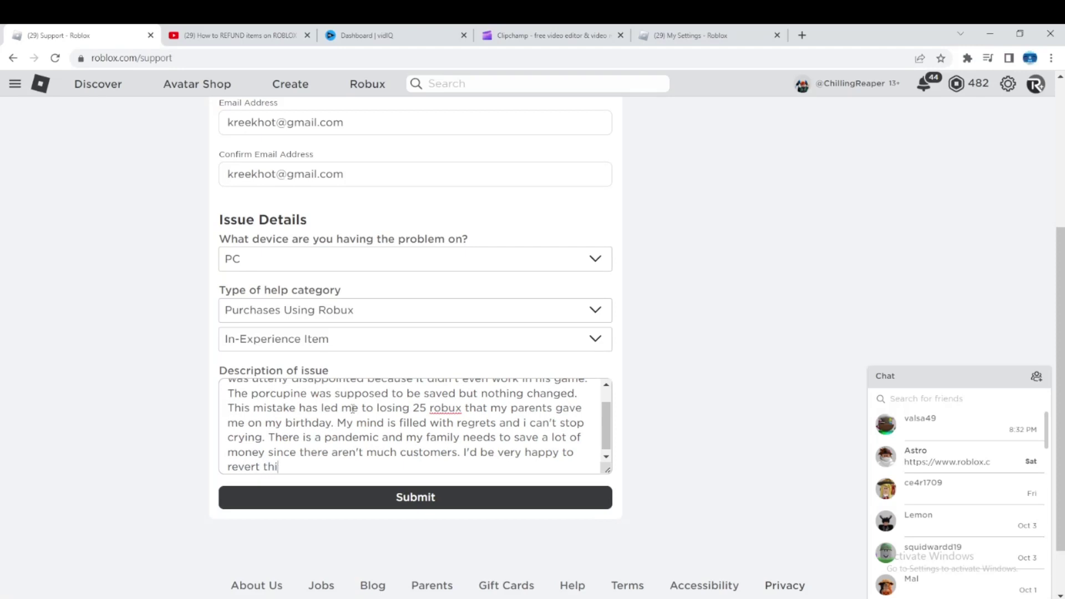
text( this purchase and get)
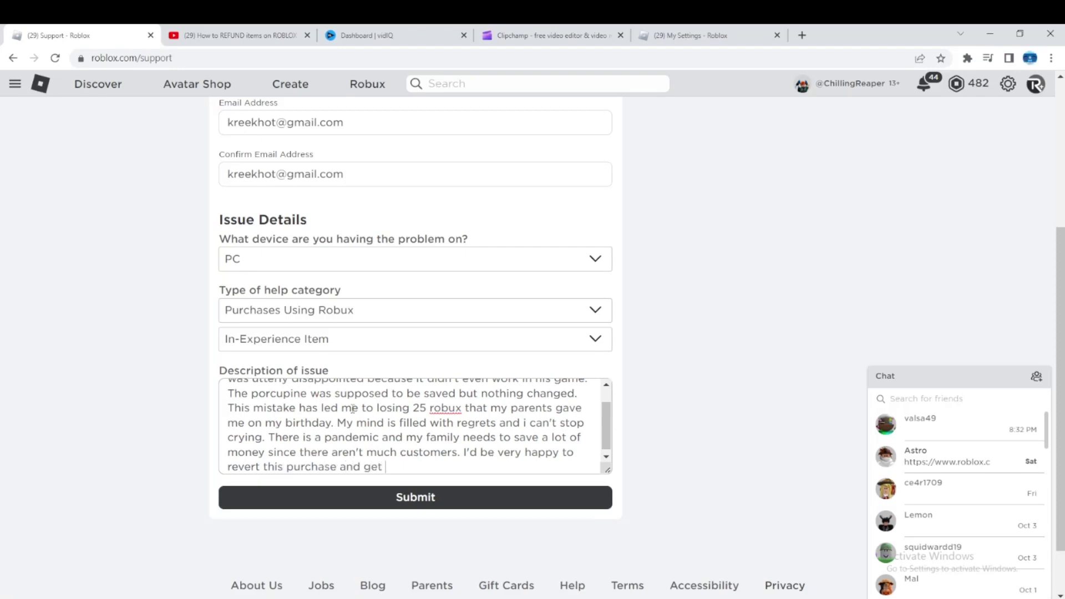
text( my robux back. Could you)
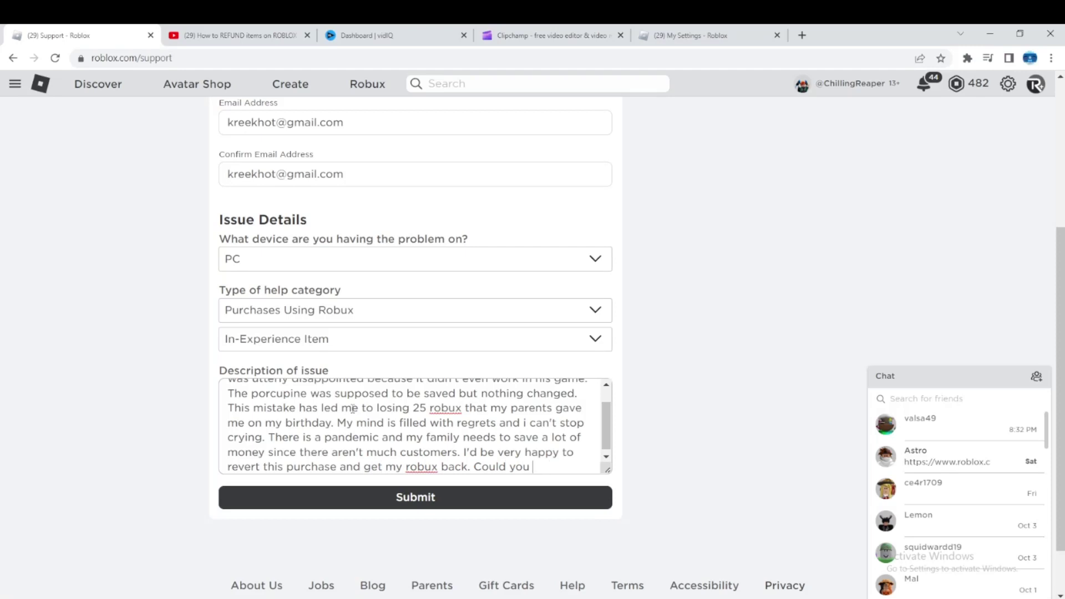
text( please lend me a hand)
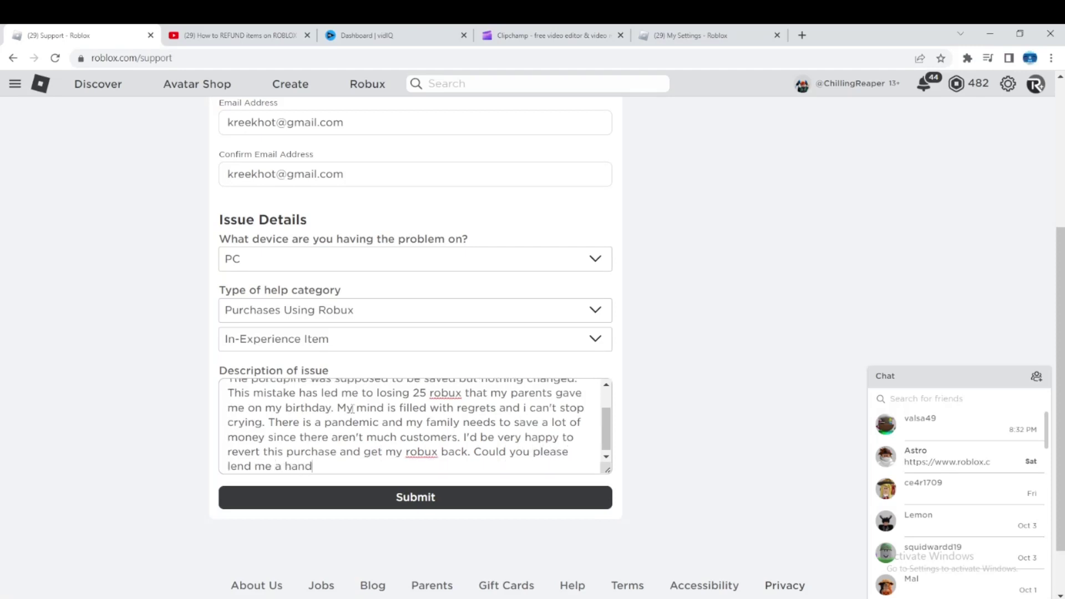
text(? Please reach back to me and thank you)
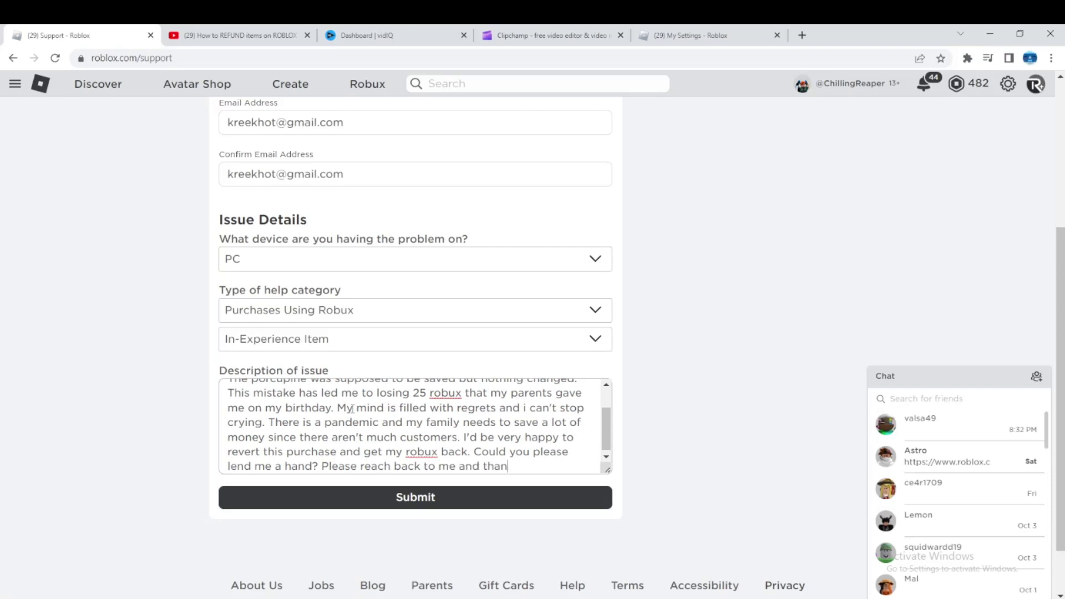
text(uch for he)
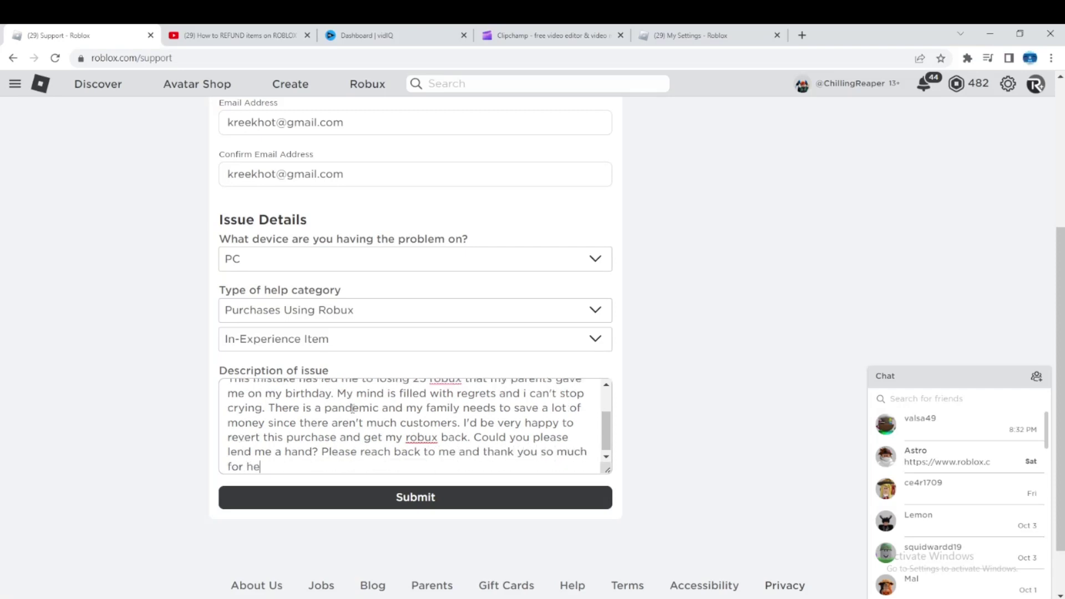
text(lping me in advance)
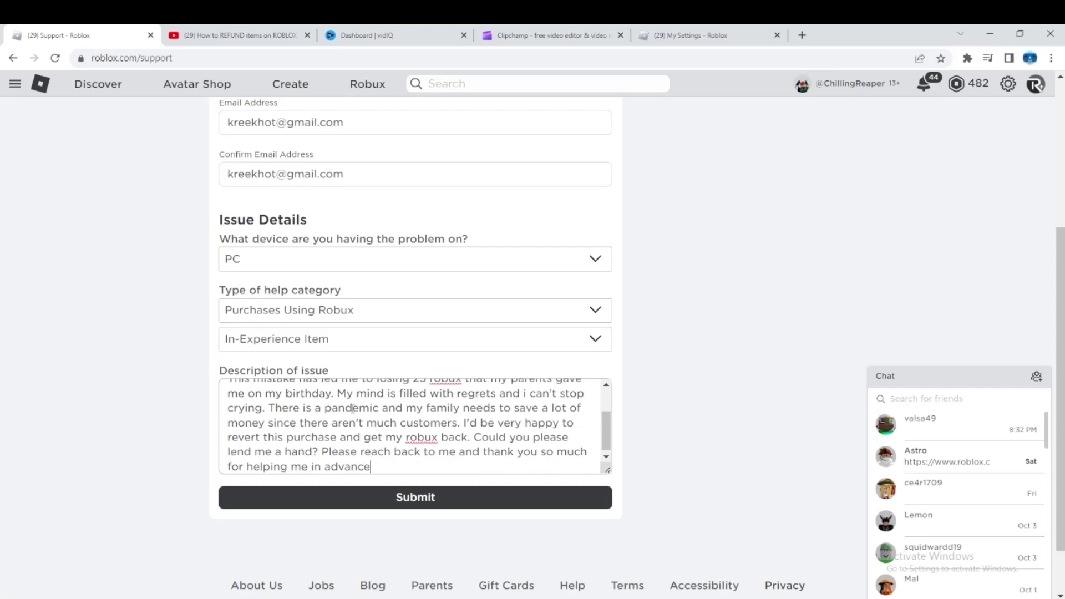
text(. :D)
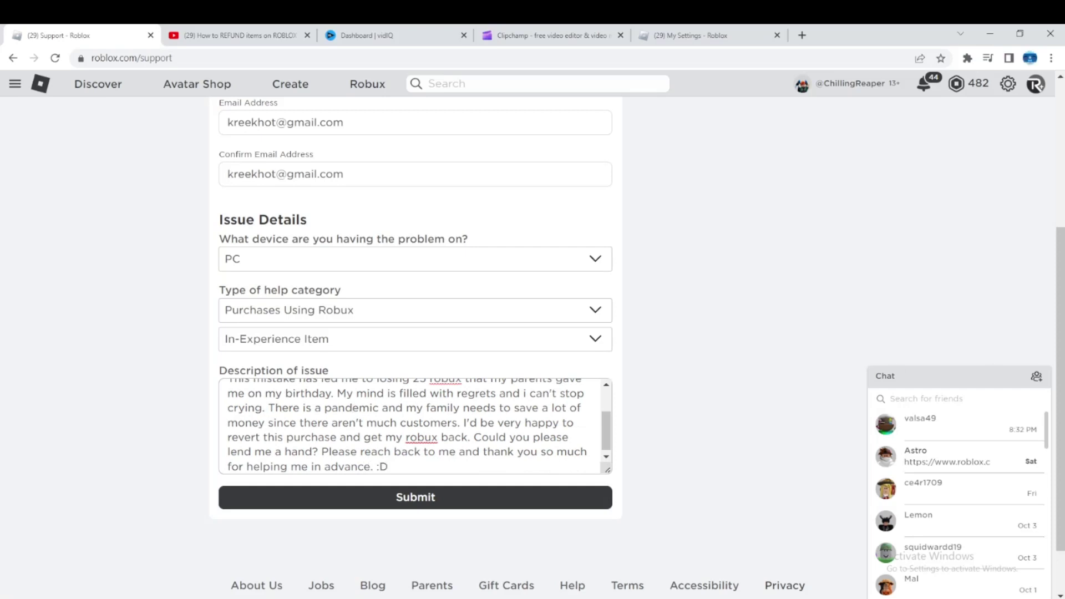